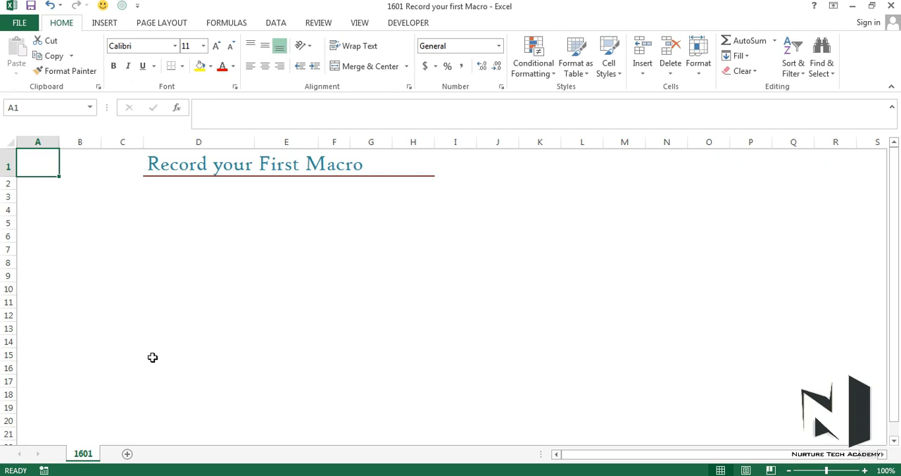
Look at the available commands for viewing and recording macros and for using relative references
click(358, 27)
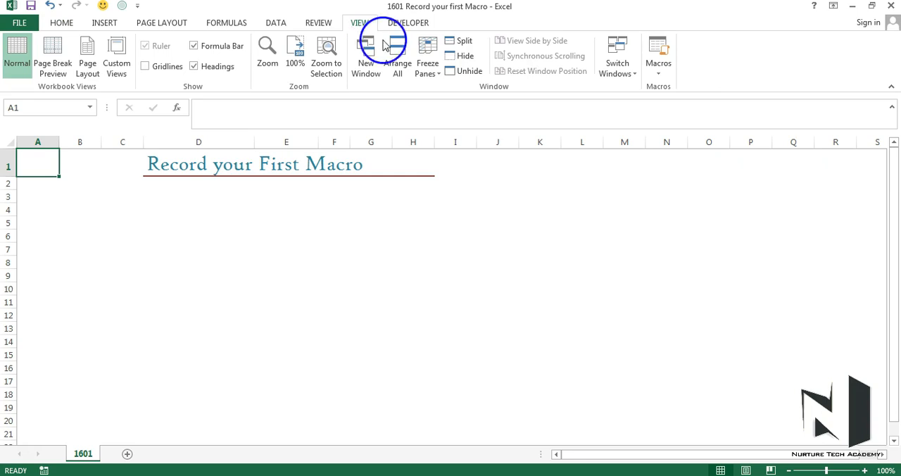
click(659, 73)
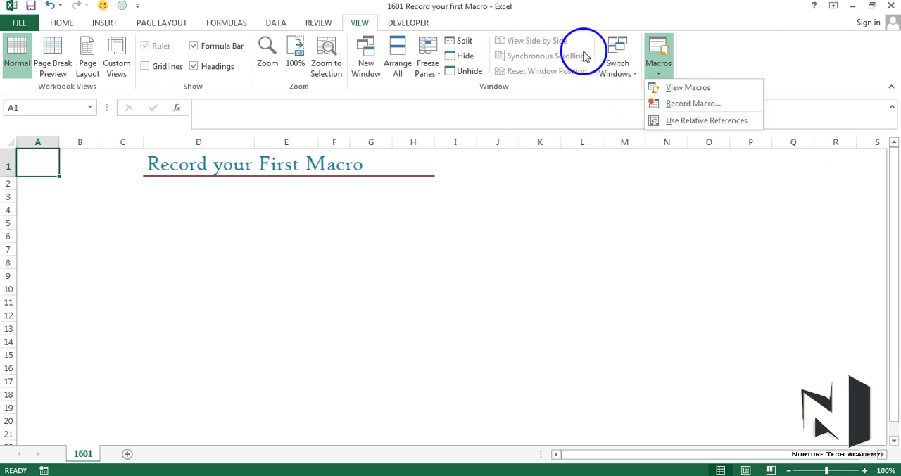
click(578, 19)
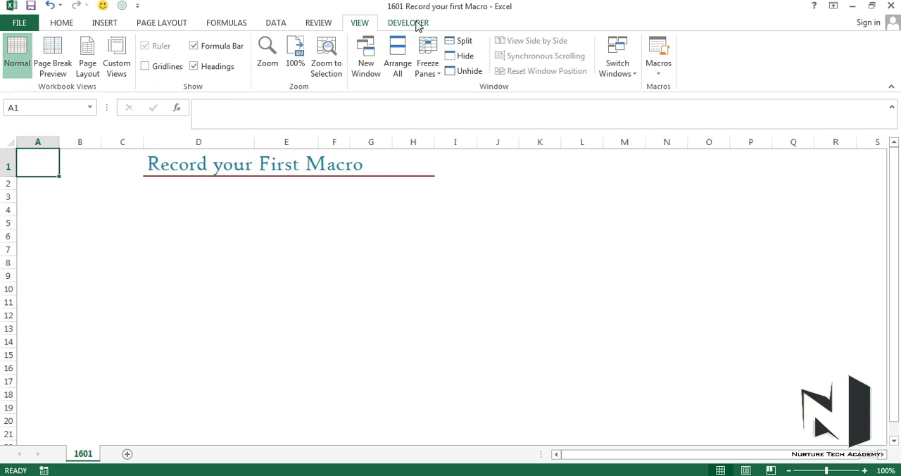
Check the program options for whether the Developer tab is included in the ribbon's main tabs
click(23, 22)
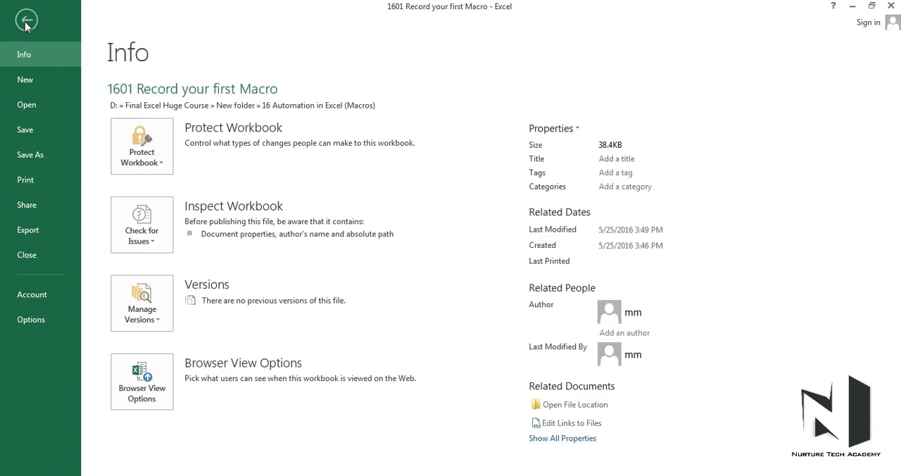
click(31, 319)
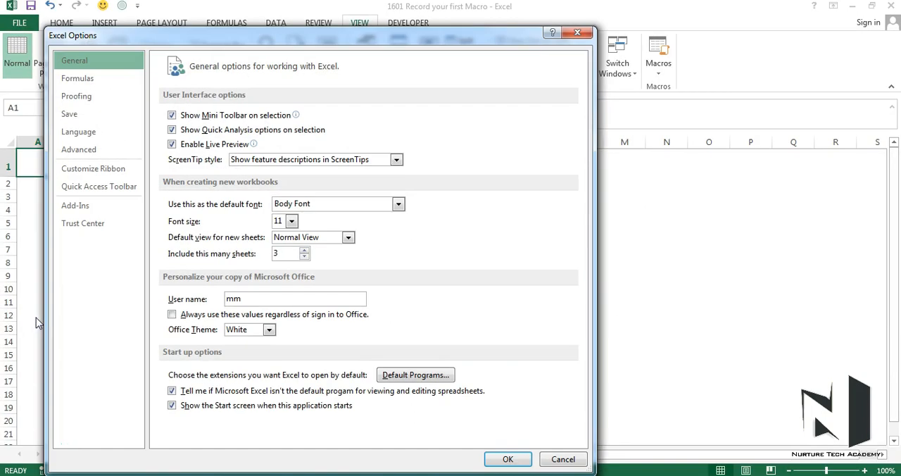
click(96, 176)
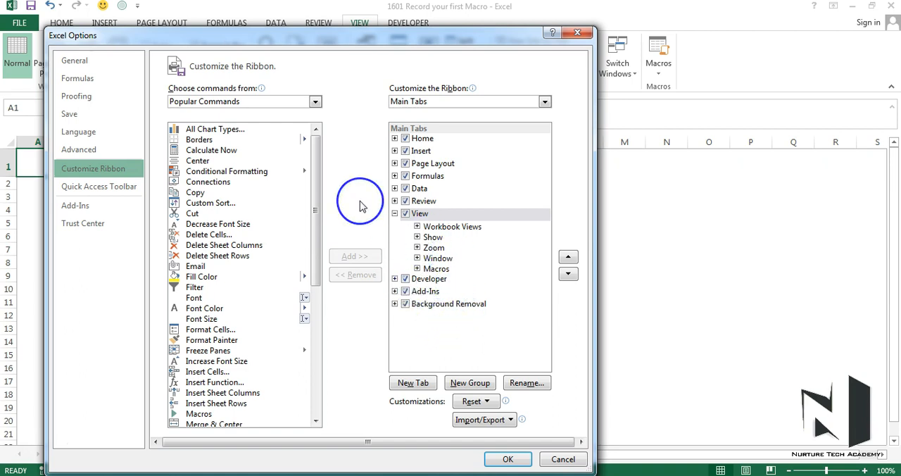
click(117, 64)
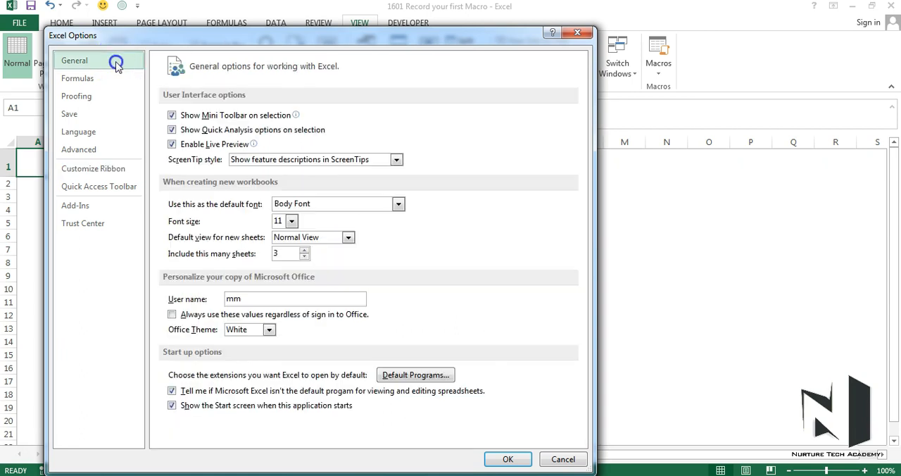
click(73, 68)
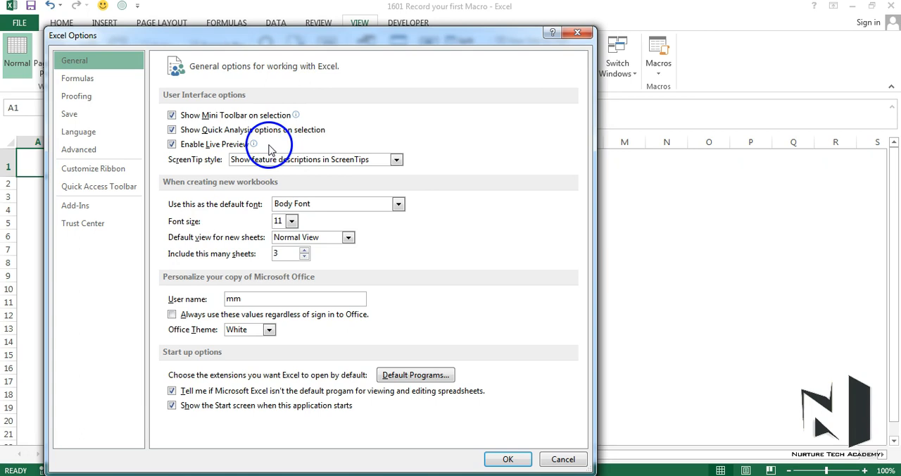
click(505, 459)
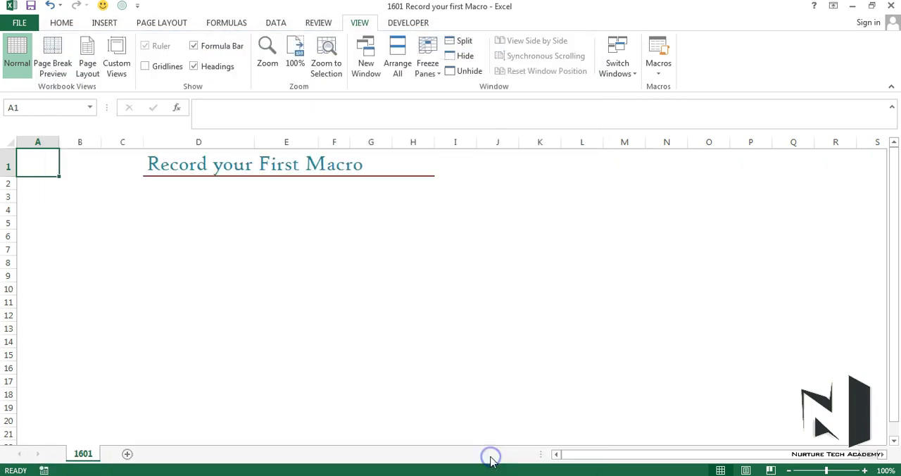
Show the Developer commands and check the Macro Recording setting of the status bar
click(408, 23)
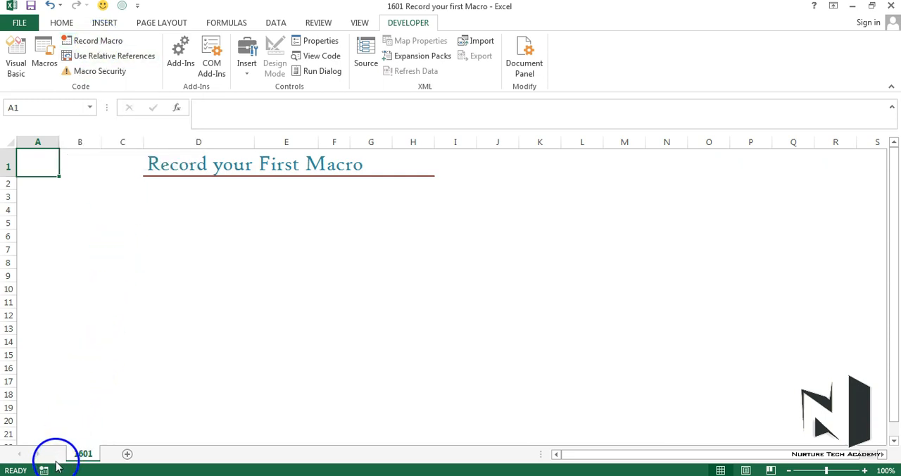
right_click(16, 470)
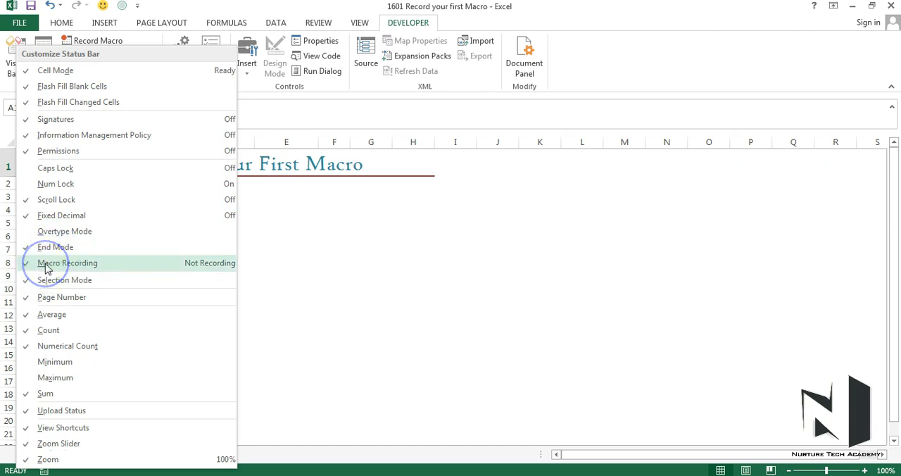
click(304, 252)
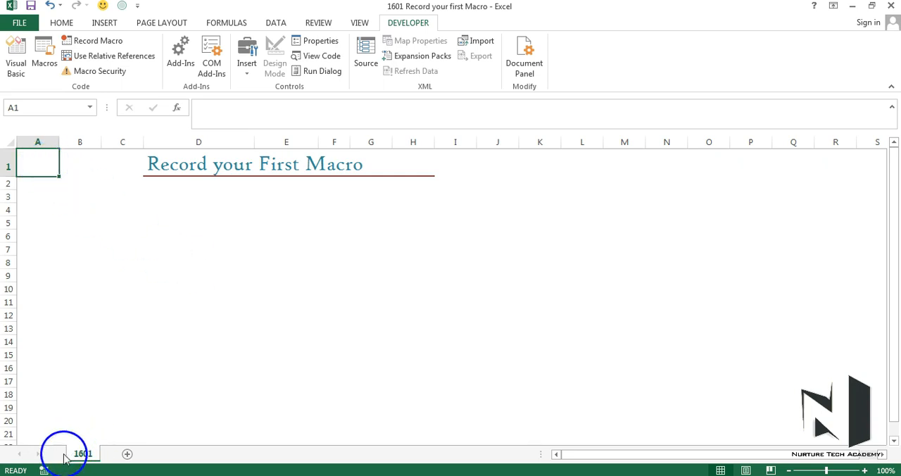
Set up a new macro recording named Name1 with the shortcut Ctrl+Shift+N
click(43, 470)
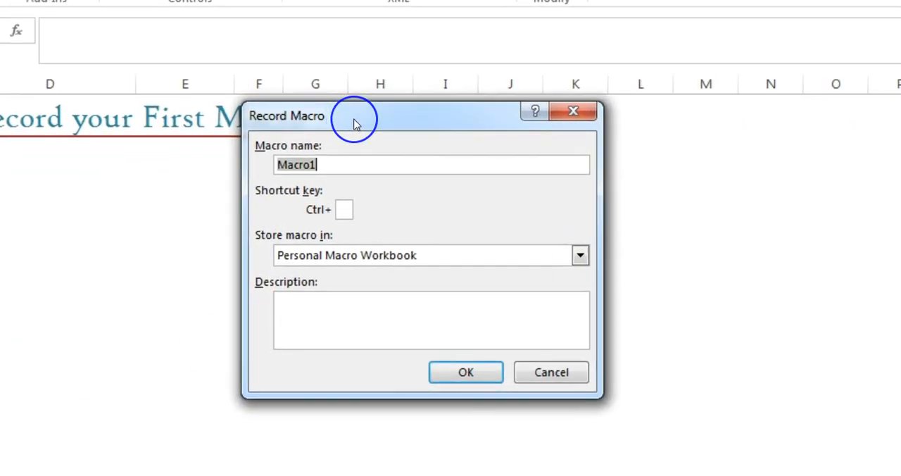
click(346, 125)
drag(261, 162, 320, 162)
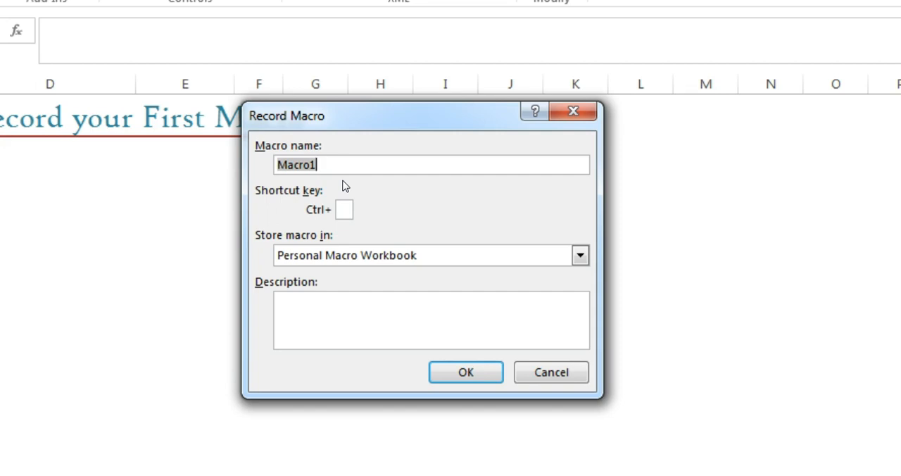
click(327, 174)
text(Na)
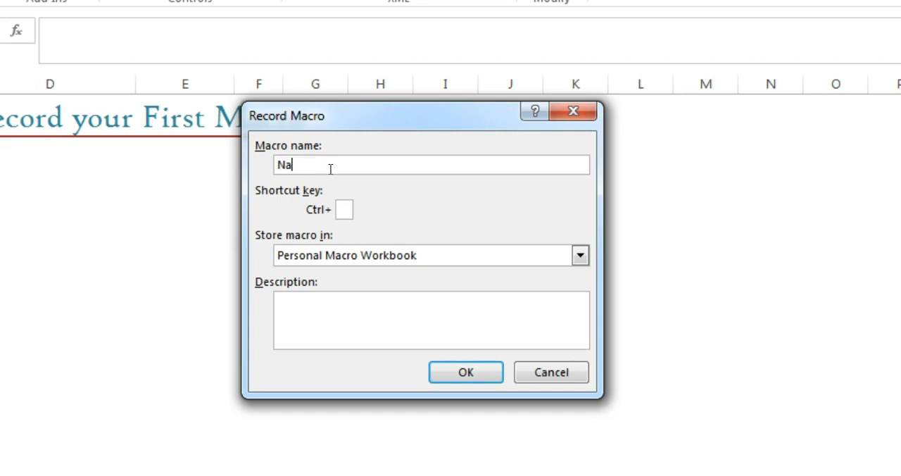
text(me1)
click(340, 207)
click(345, 209)
text(N)
click(338, 211)
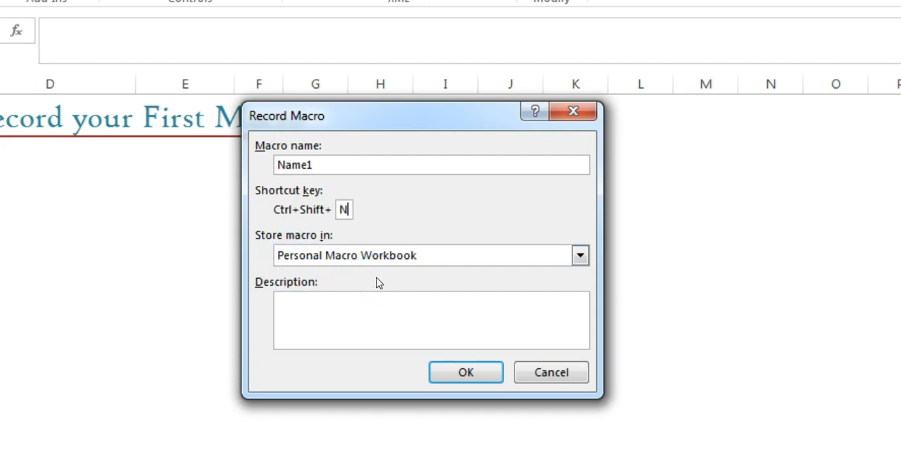
Store the macro in the Personal Macro Workbook, leave its description empty and start recording
click(579, 256)
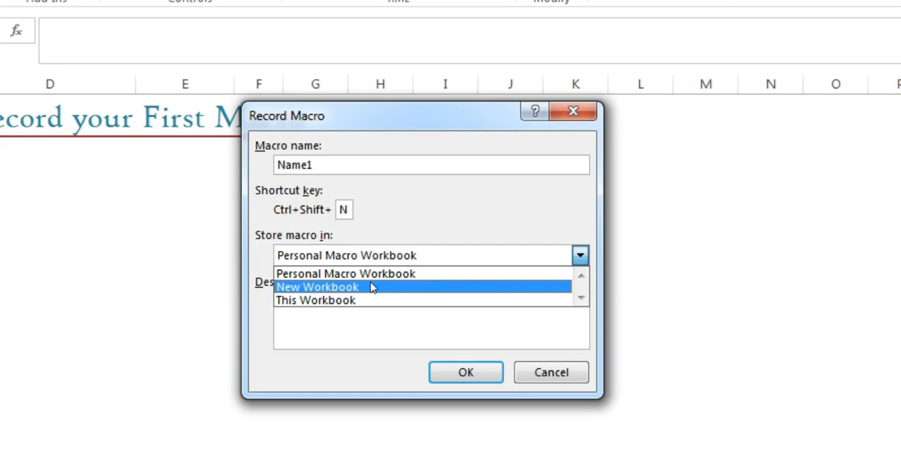
click(429, 273)
click(428, 273)
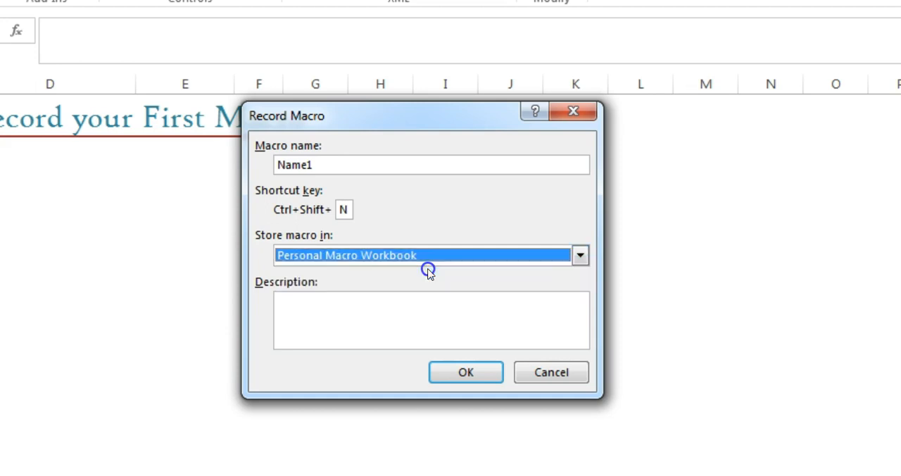
click(418, 307)
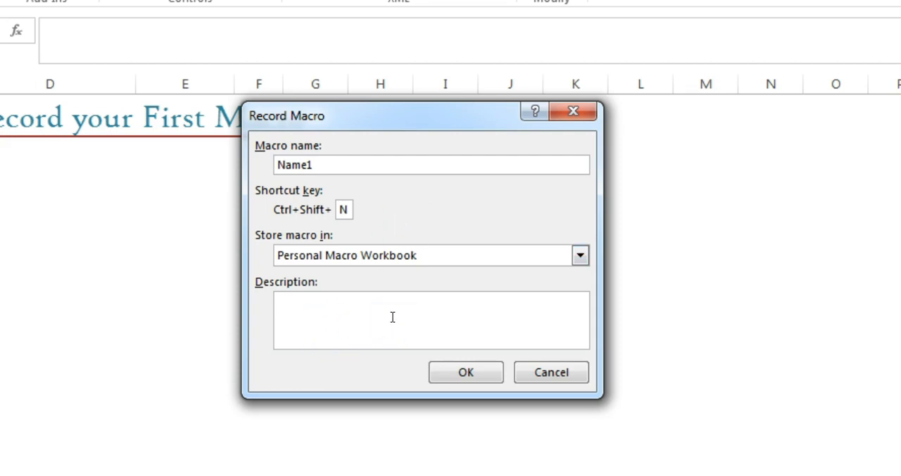
click(433, 368)
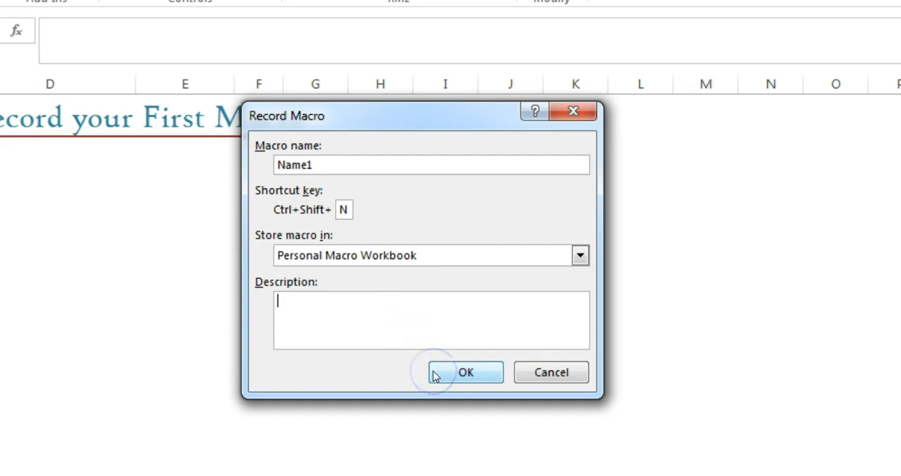
click(74, 294)
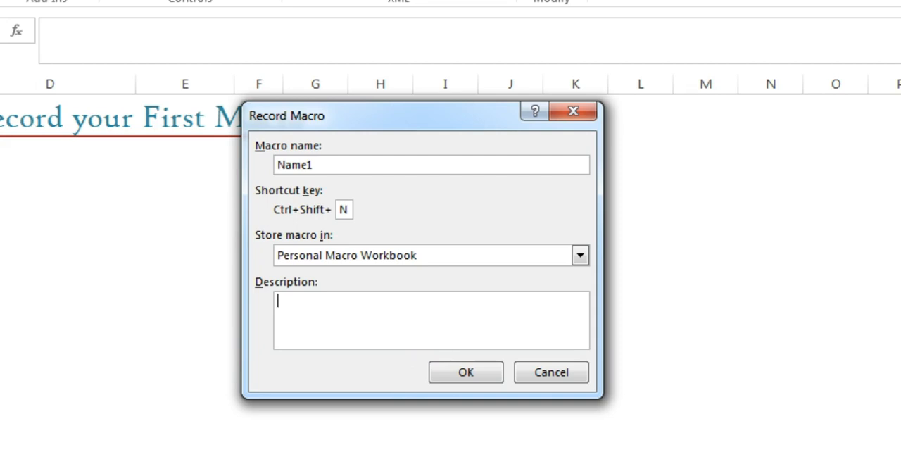
click(466, 371)
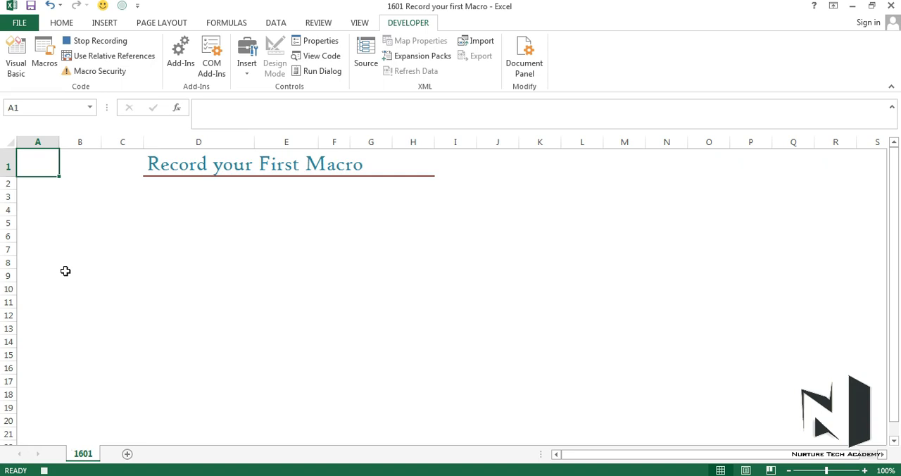
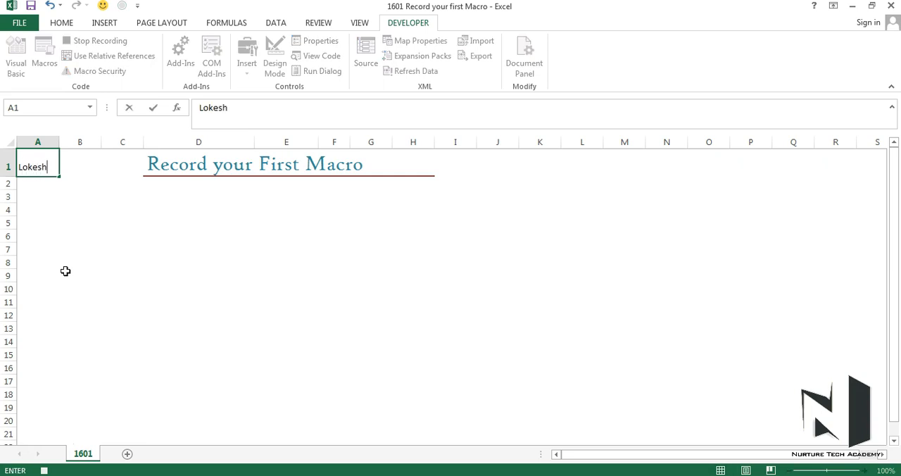
Record entering the person's first name in A1 and surname in A2, ending the macro recording after that
key(Return)
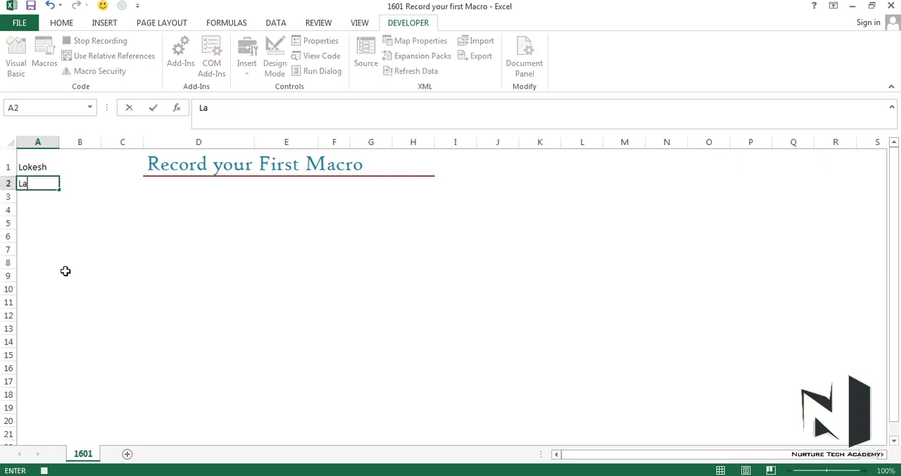
key(Return)
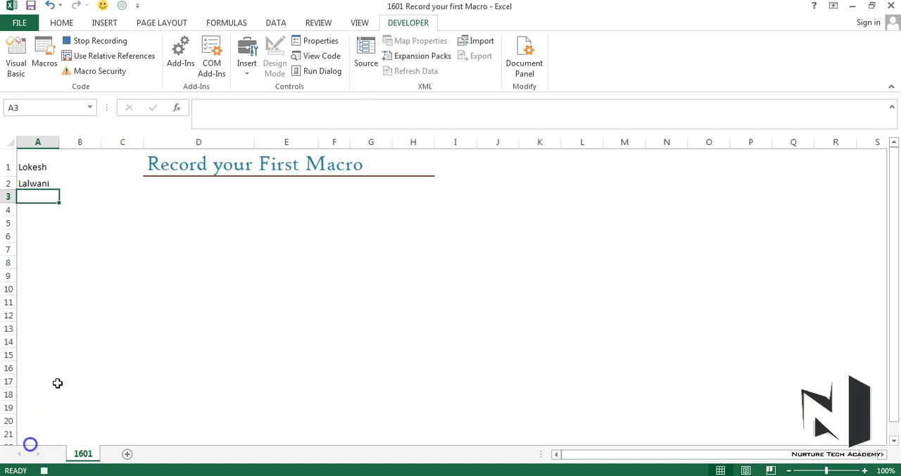
click(44, 471)
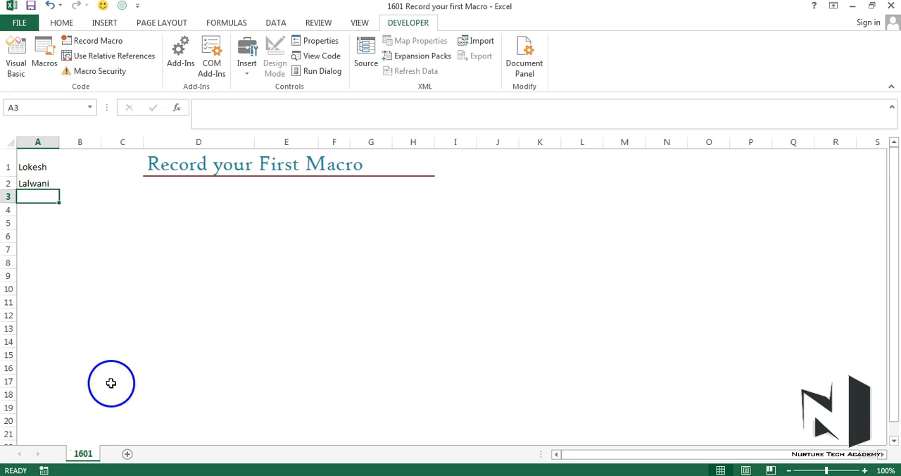
Test the Name1 macro on two new sheets, running it from cell A1 on the first and I6 on the second
click(127, 454)
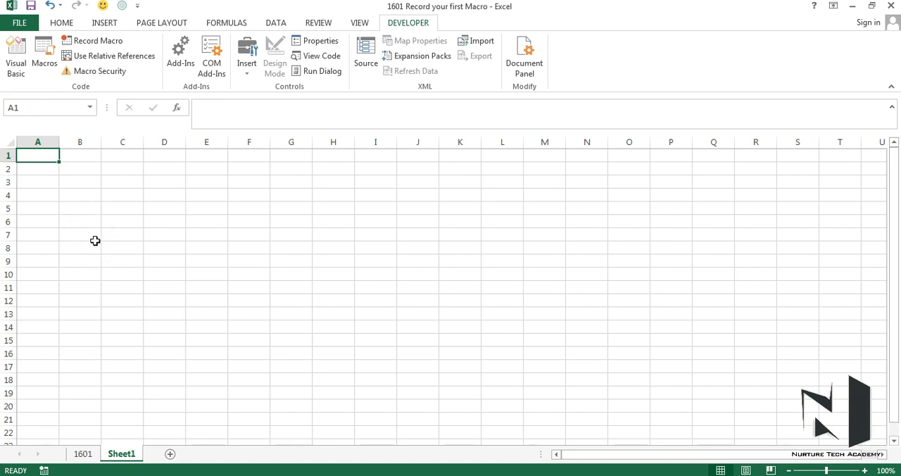
key(ctrl+shift+n)
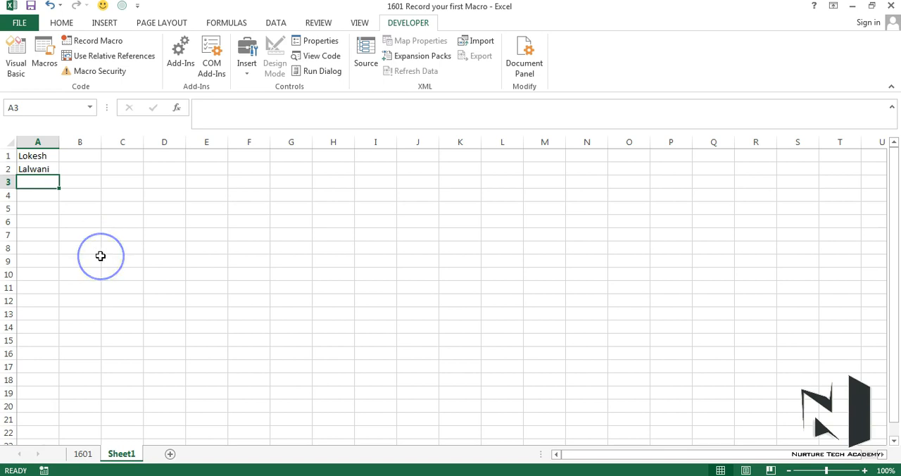
click(170, 454)
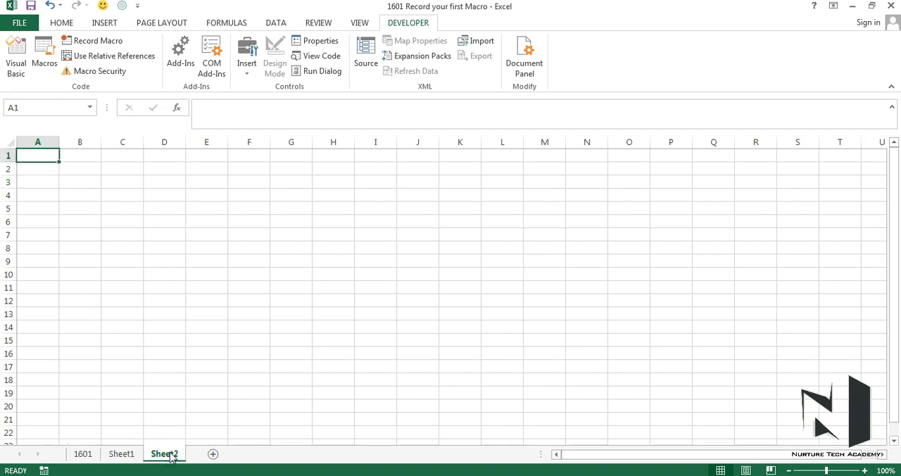
click(374, 224)
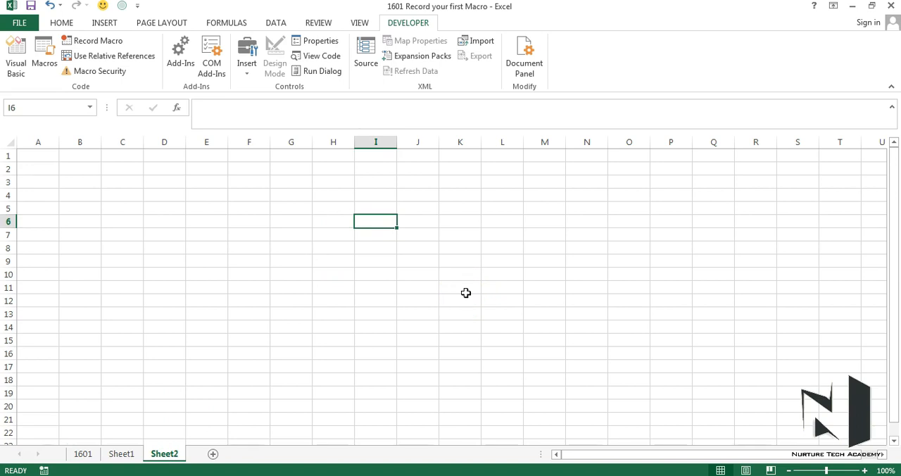
key(ctrl+q)
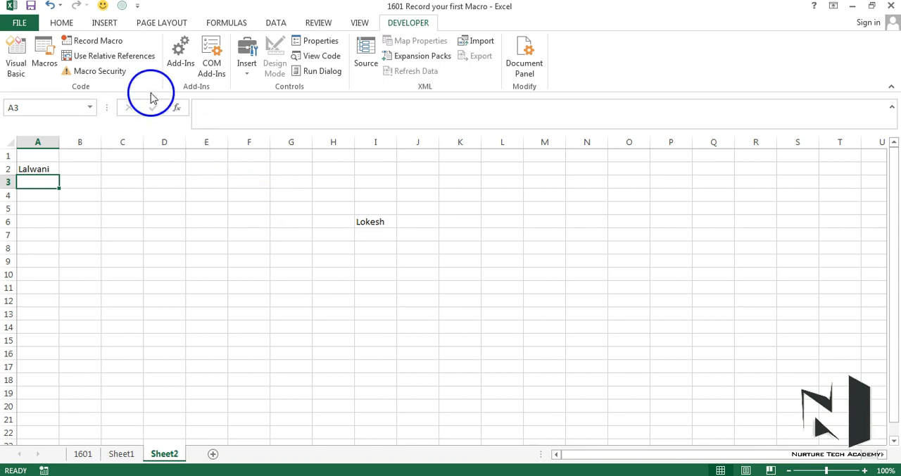
Turn on relative references and, on a new sheet, start recording a macro named Name2 in the Personal Macro Workbook without a shortcut
click(123, 60)
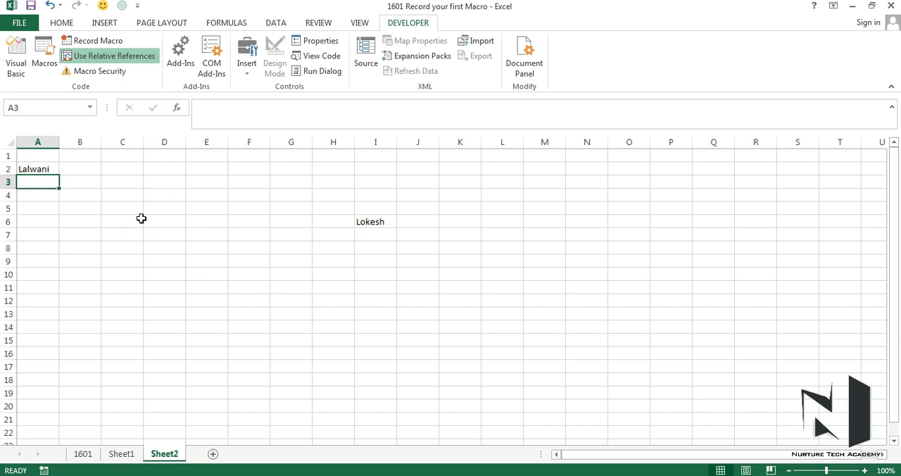
click(212, 455)
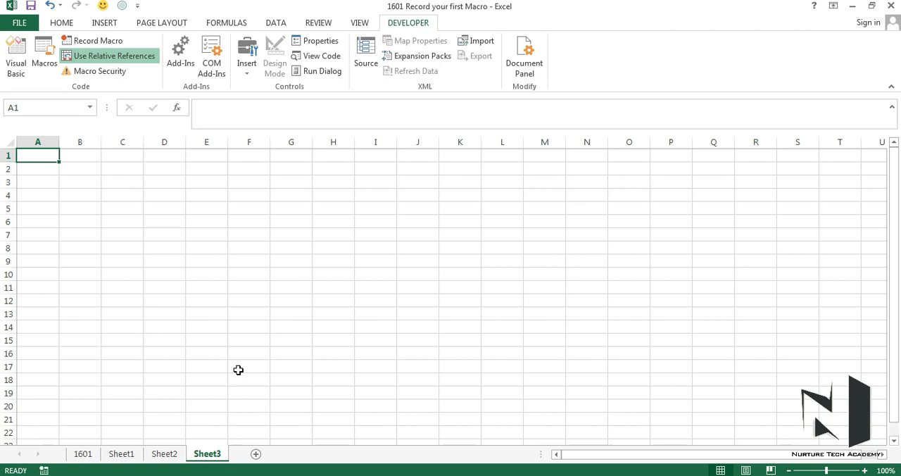
click(45, 470)
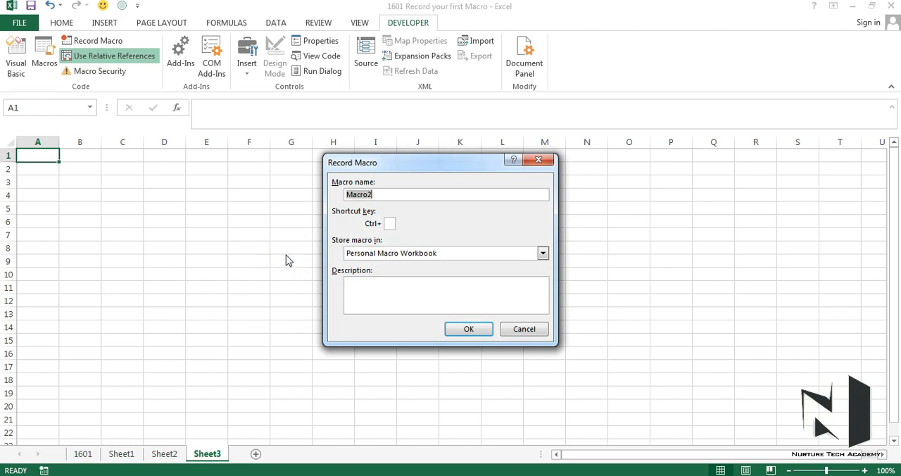
text(Name2)
click(390, 223)
click(376, 263)
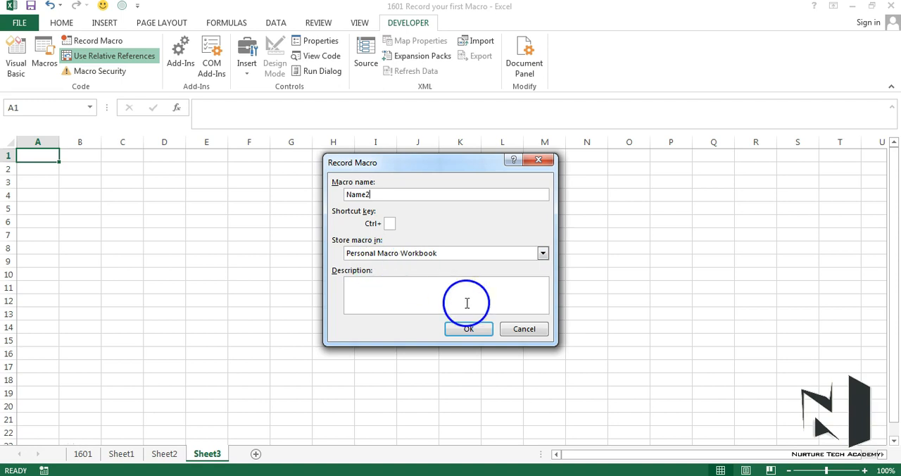
click(469, 334)
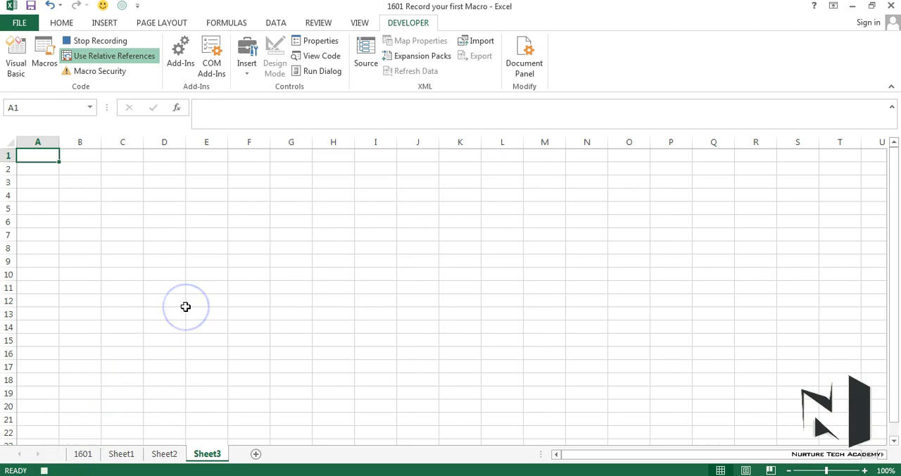
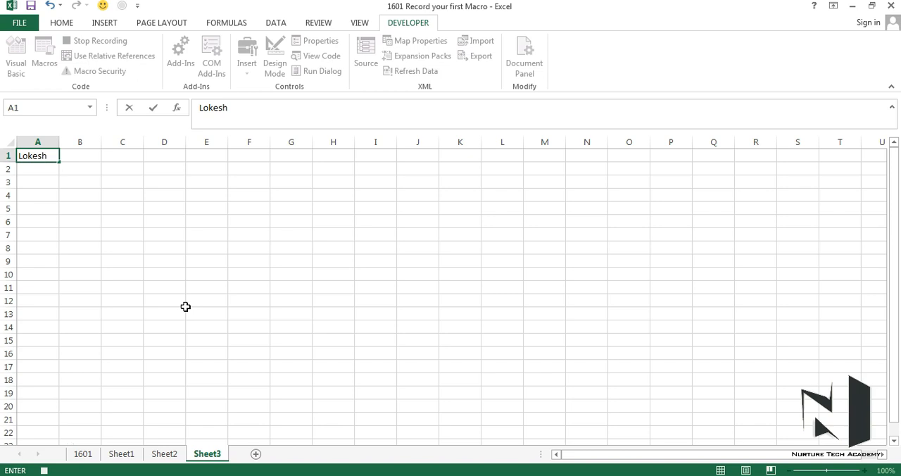
Record entering the person's first name in A1 and surname in A2 of the new sheet, and stop the Name2 recording
key(Return)
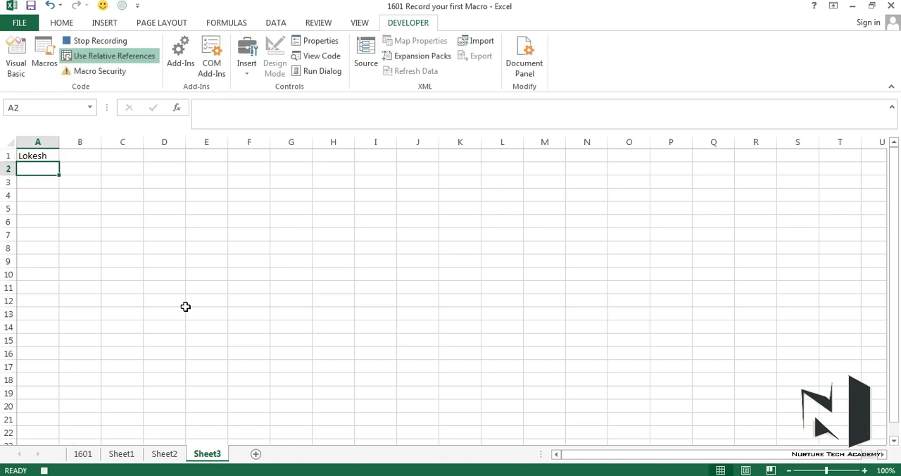
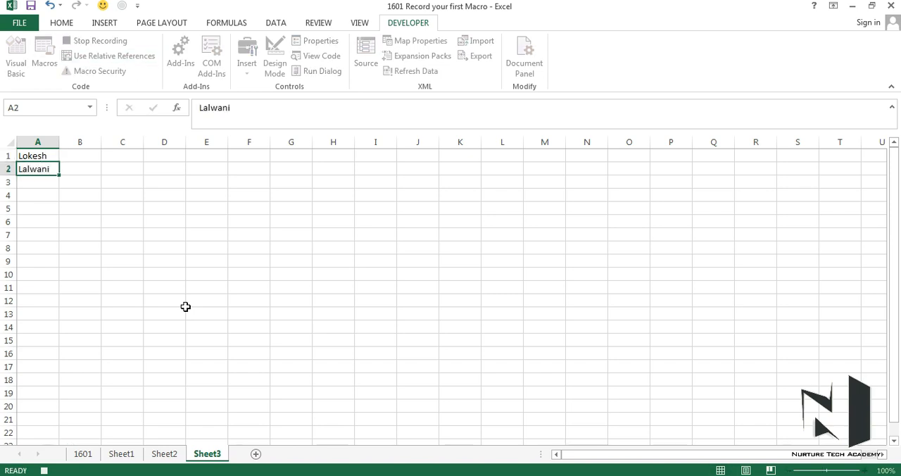
key(Return)
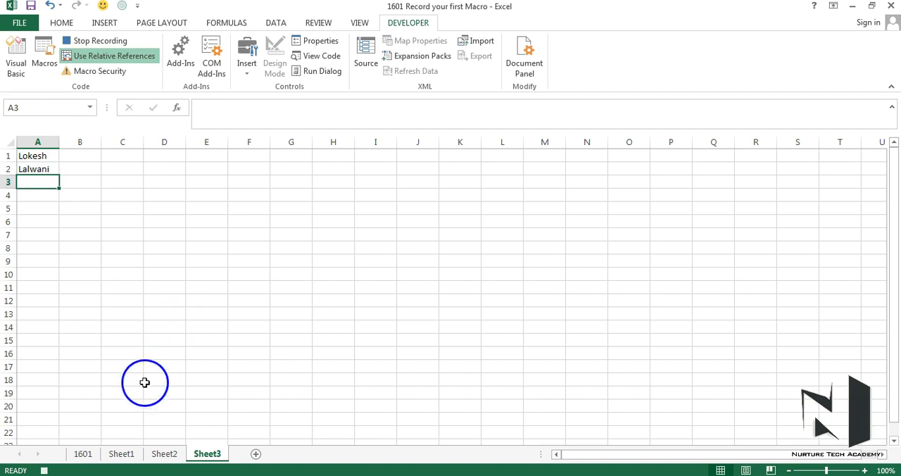
click(44, 470)
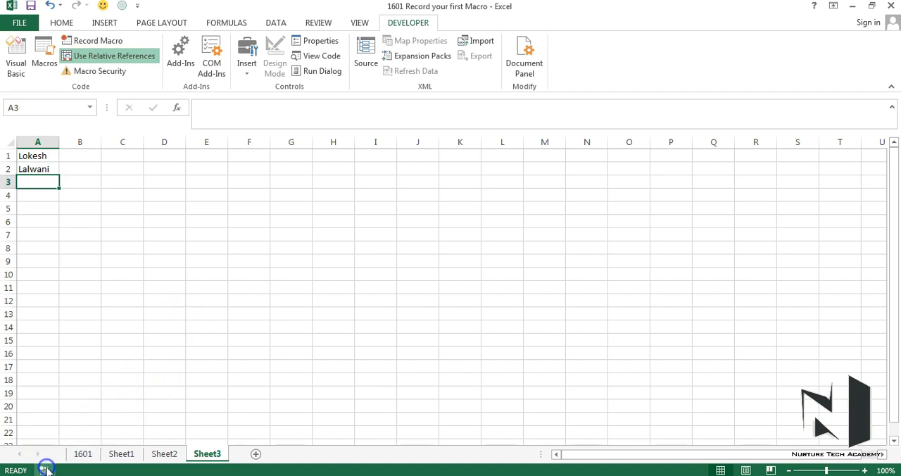
Add another new sheet and select cell I6 on it as the starting cell for the macro test
click(256, 454)
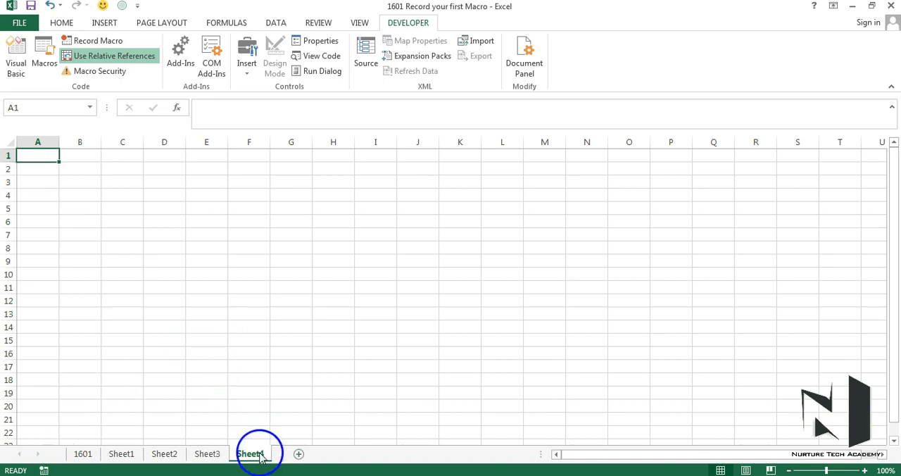
click(388, 223)
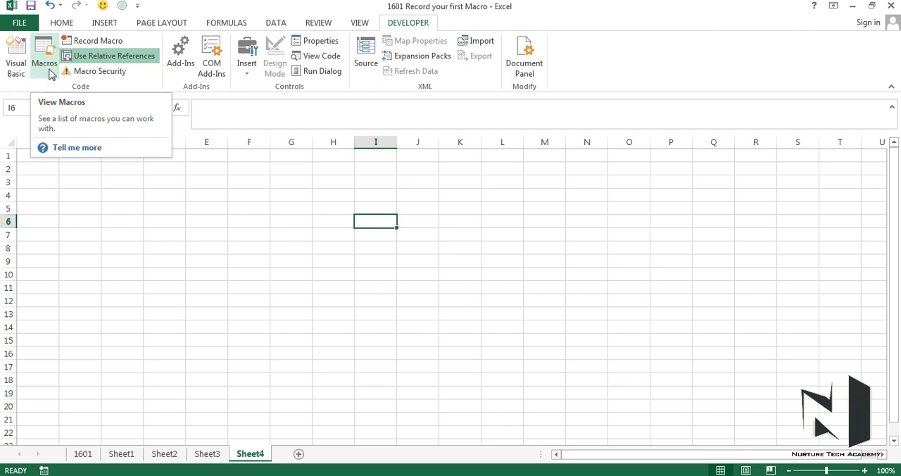
click(357, 22)
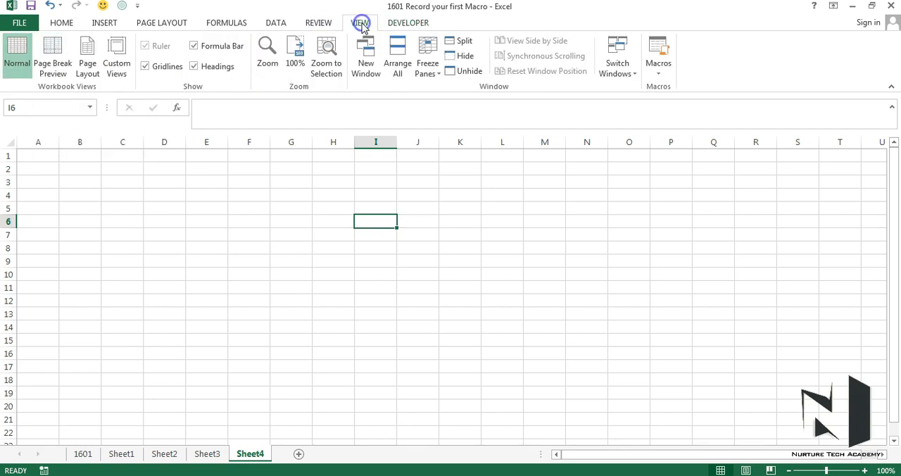
click(656, 70)
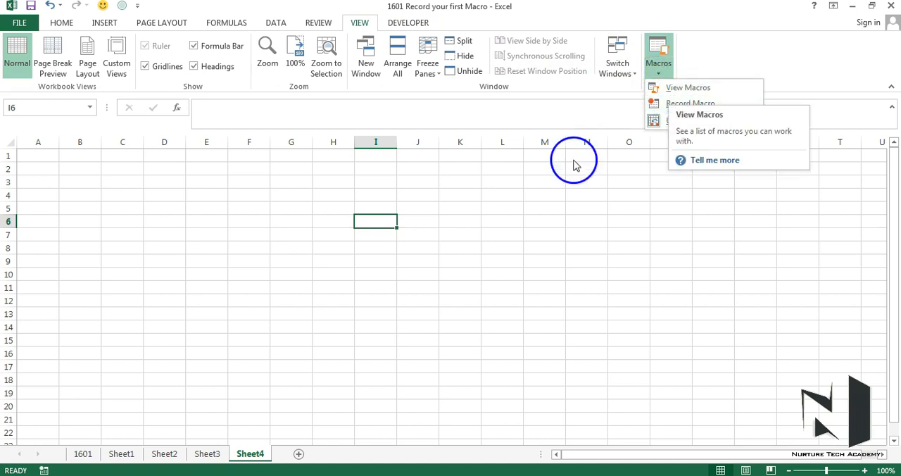
click(508, 195)
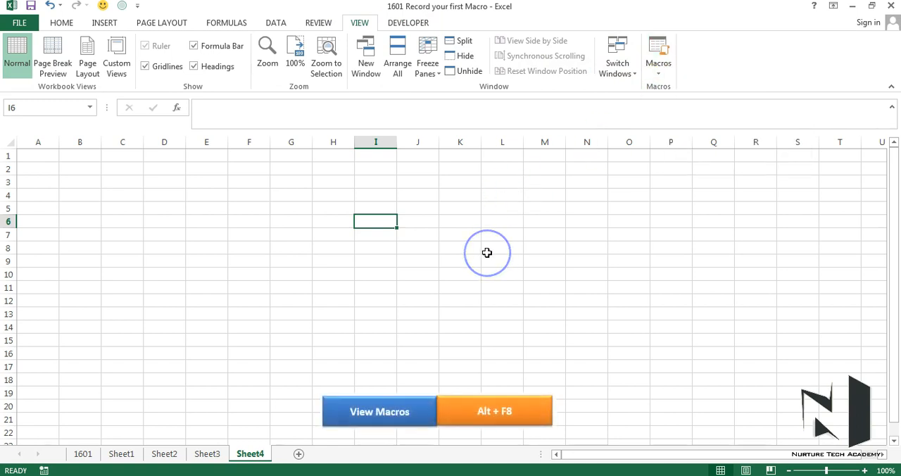
Run the Name2 macro from the Personal Macro Workbook on the selected cell I6
key(alt+F8)
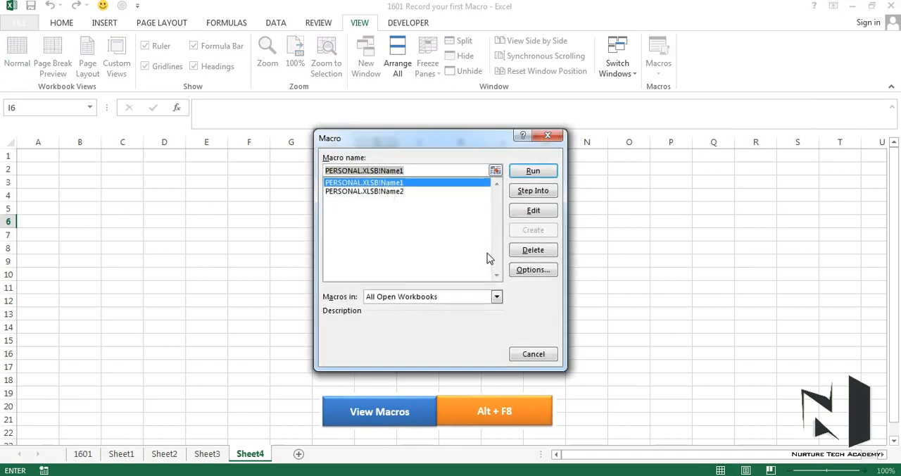
drag(460, 142, 450, 254)
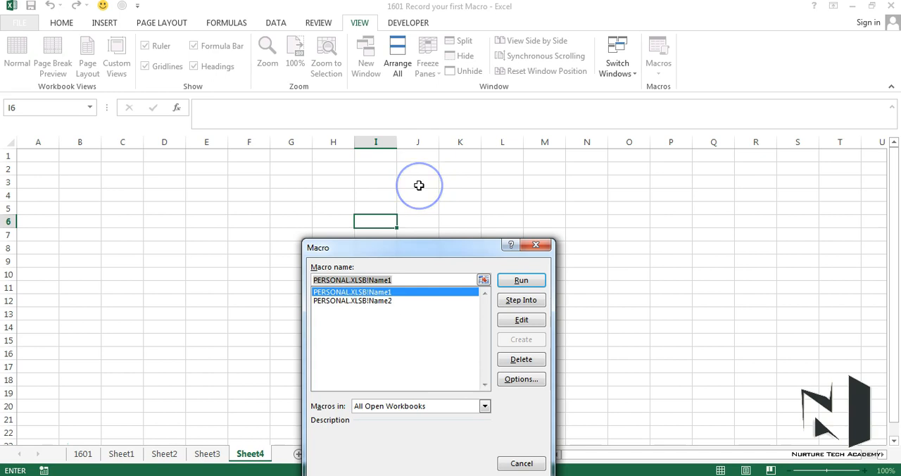
click(355, 302)
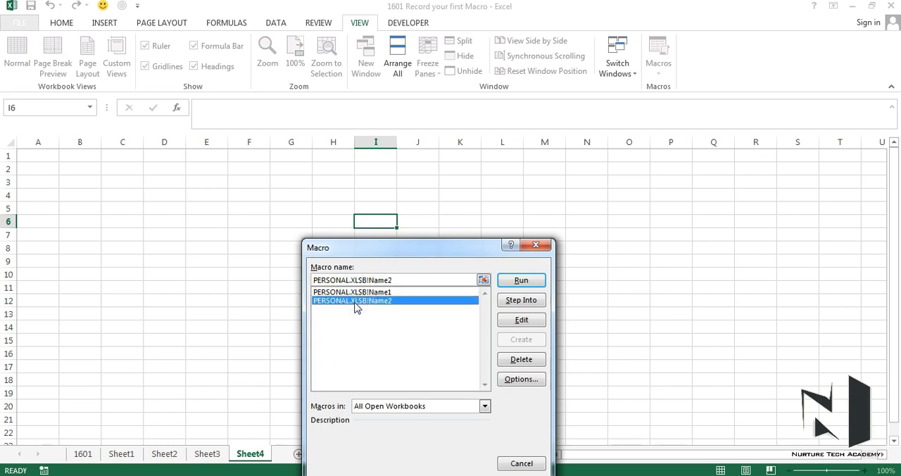
click(508, 280)
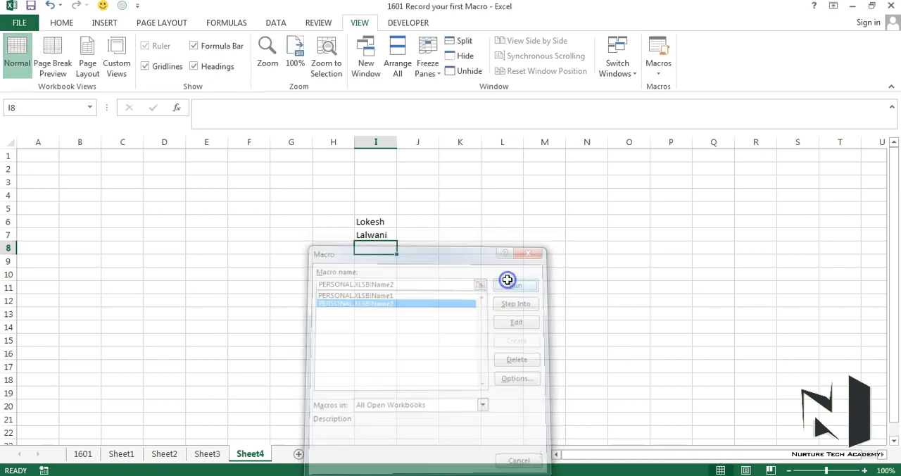